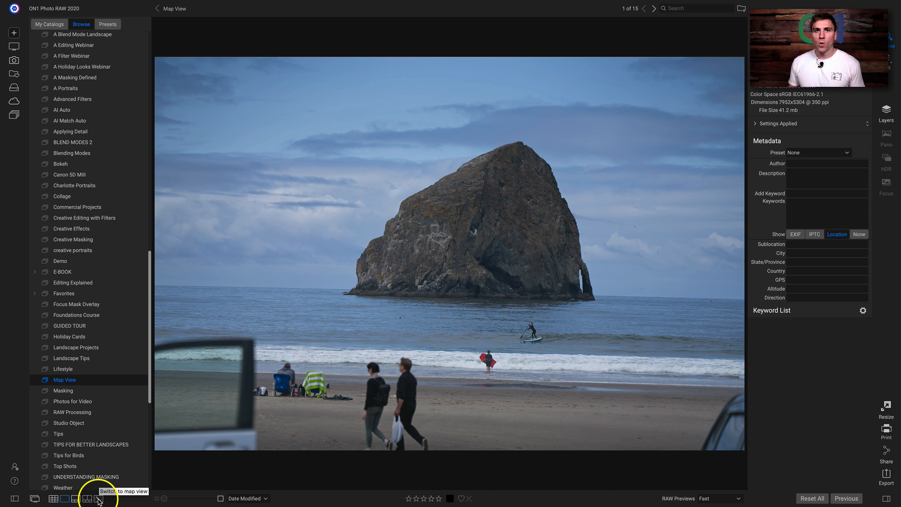
# - Switch to the map view and bring the Portland area and the northern Oregon coast into view
pyautogui.click(99, 499)
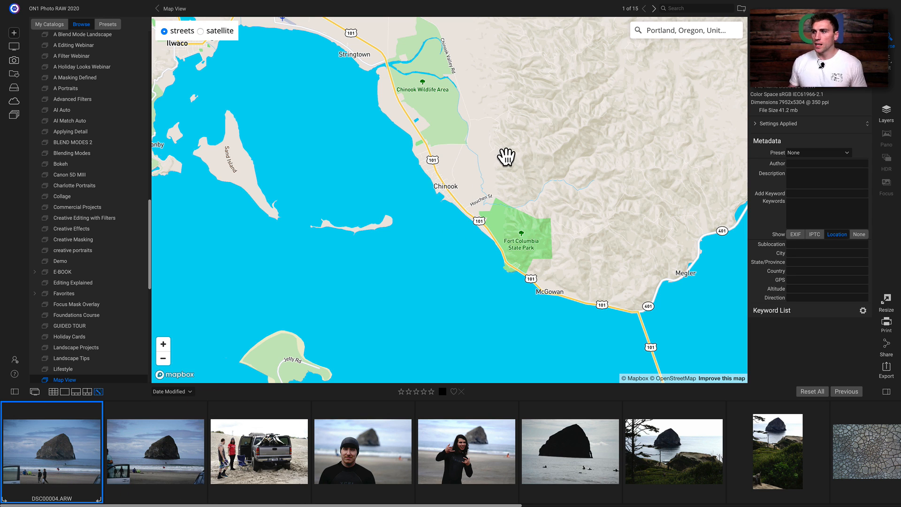
pyautogui.scroll(-6, 507, 157)
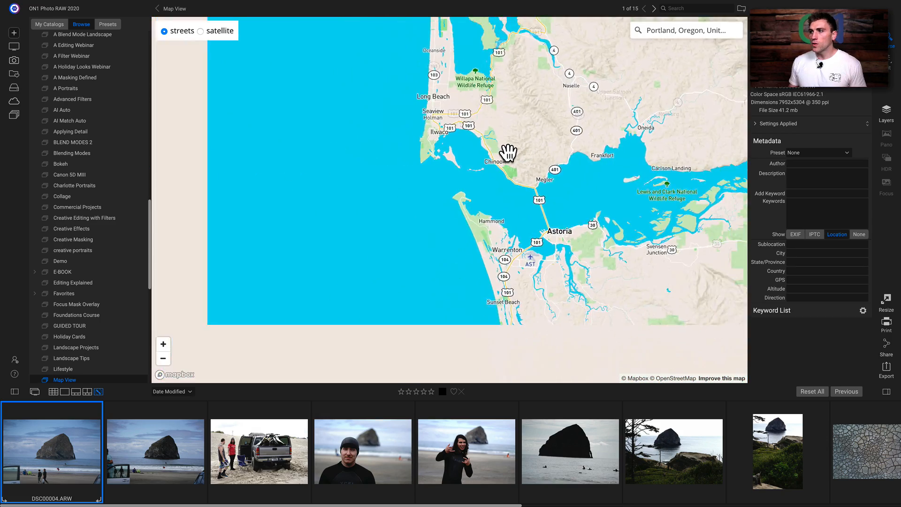
pyautogui.scroll(-2, 539, 155)
pyautogui.moveTo(582, 158); pyautogui.dragTo(304, 173)
pyautogui.moveTo(469, 207); pyautogui.dragTo(409, 112)
pyautogui.moveTo(242, 236); pyautogui.dragTo(352, 204)
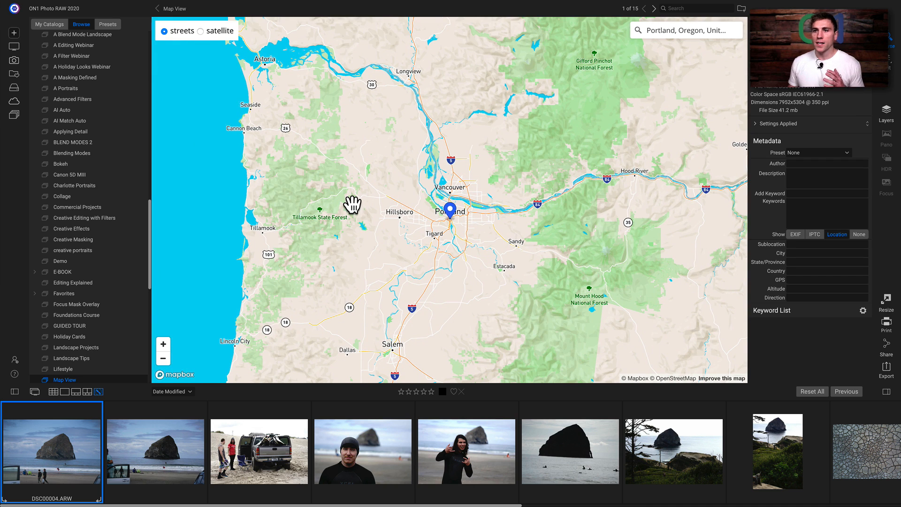
# - Search the map for "cape kiwanda" and go to Cape Kiwanda Drive in Pacific City, Oregon
pyautogui.click(678, 31)
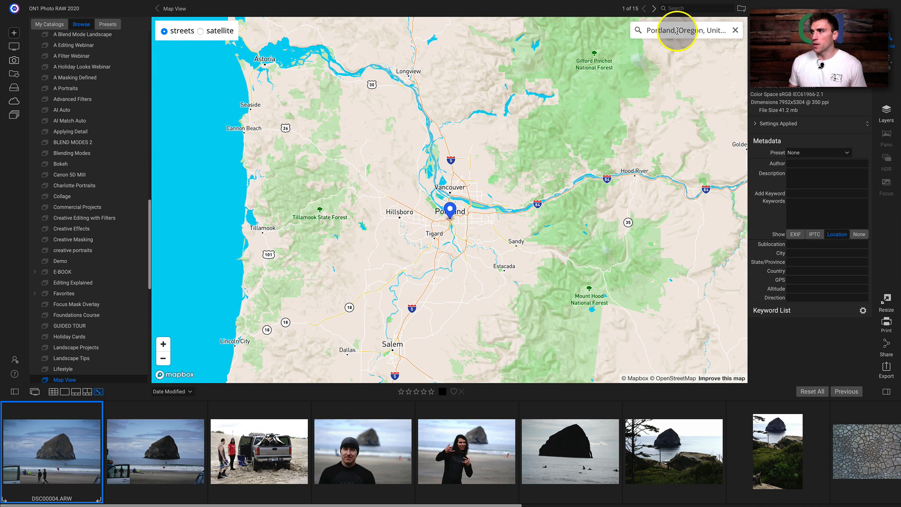
pyautogui.doubleClick(678, 31)
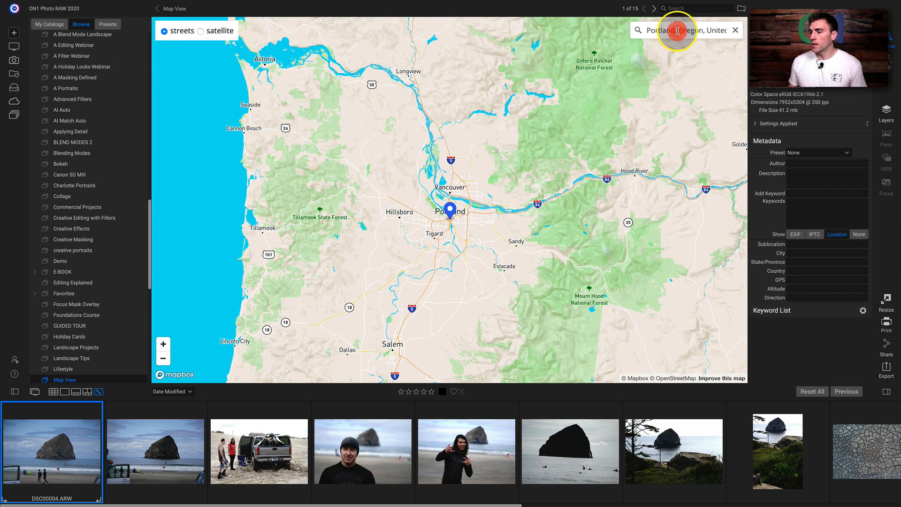
pyautogui.tripleClick(707, 30)
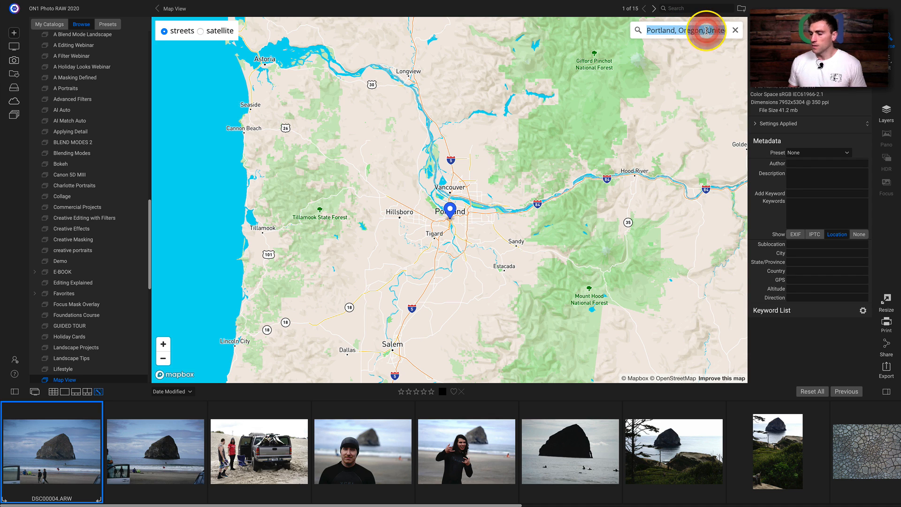
pyautogui.press('BackSpace')
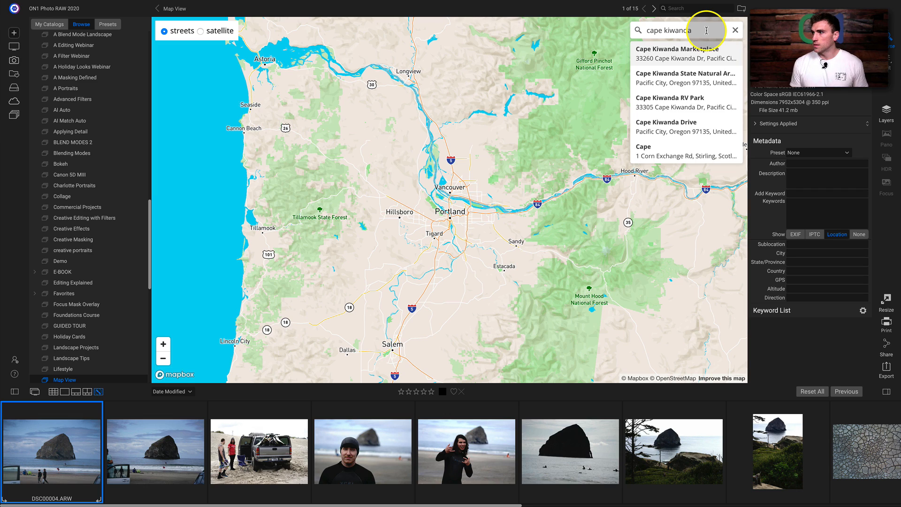
pyautogui.click(677, 127)
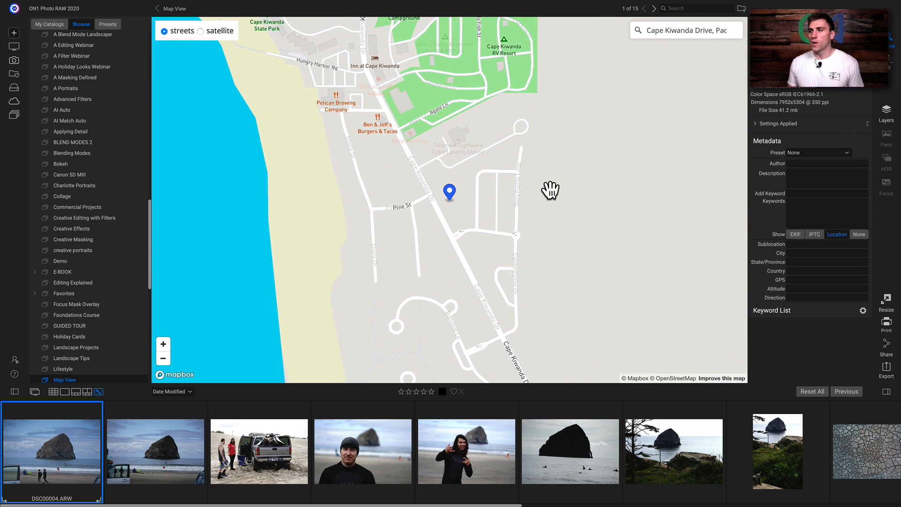
# - Switch the map to satellite imagery and set the location of DSC00004.ARW on the beach southwest of the Cape Kiwanda Drive pin
pyautogui.scroll(-3, 316, 157)
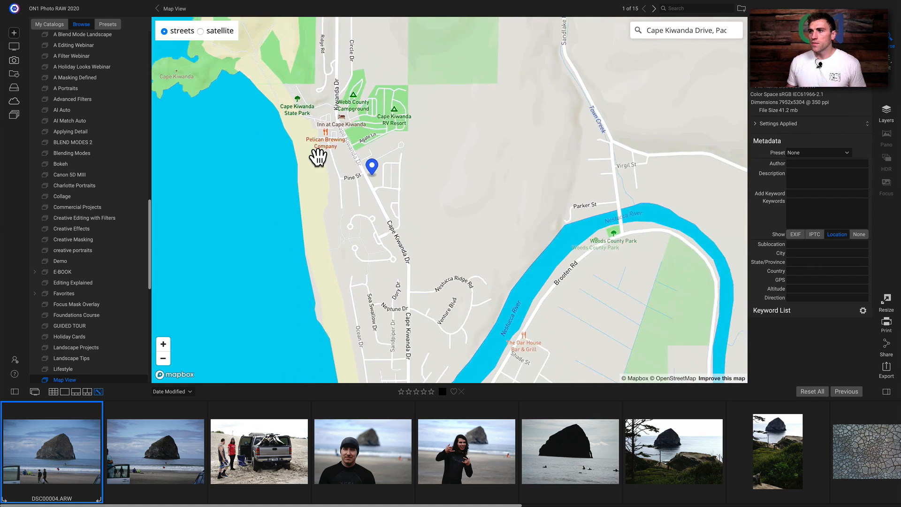
pyautogui.scroll(-1, 318, 156)
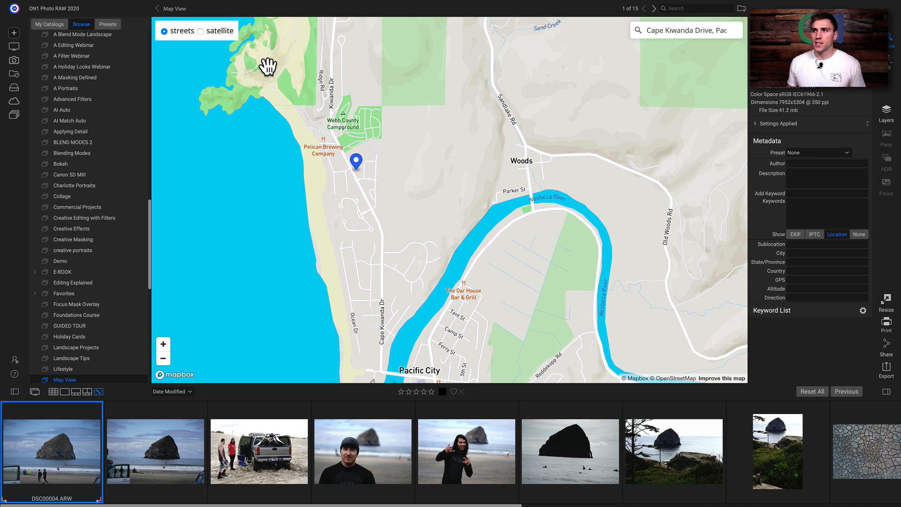
pyautogui.click(200, 31)
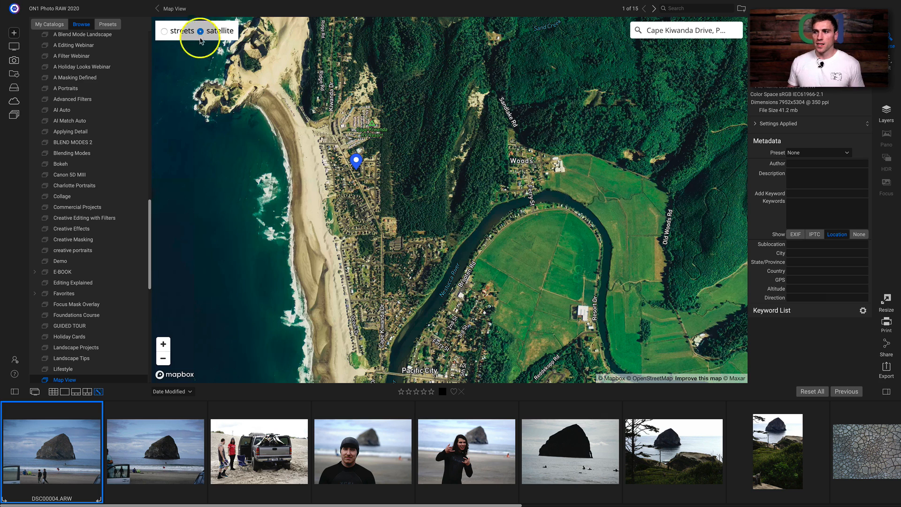
pyautogui.moveTo(238, 261); pyautogui.dragTo(334, 240)
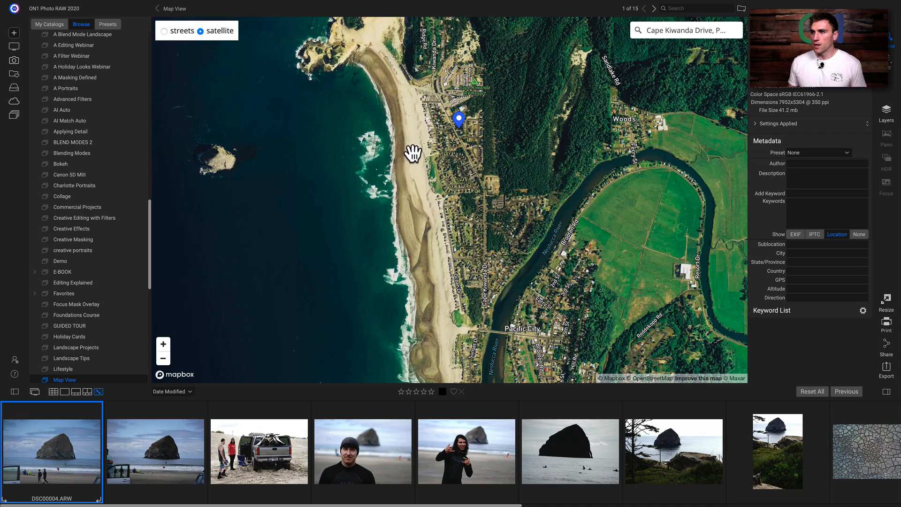
pyautogui.scroll(2, 405, 157)
pyautogui.scroll(2, 403, 157)
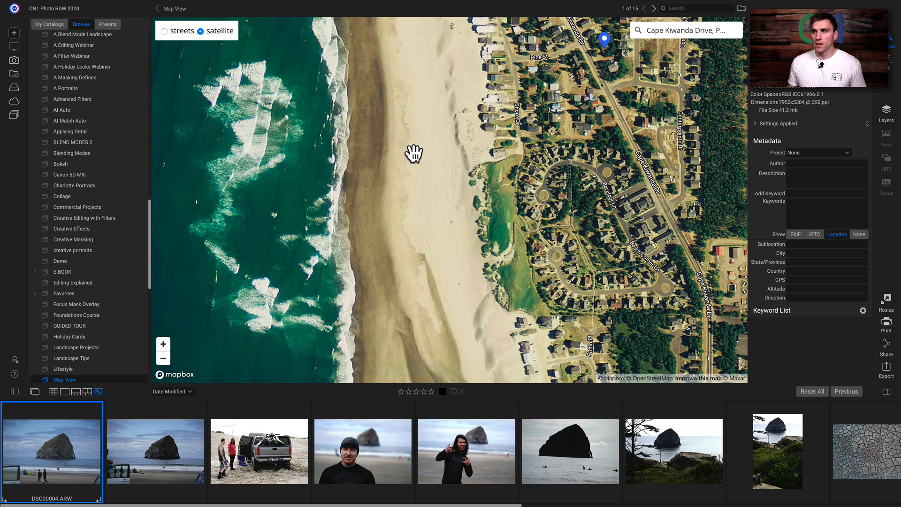
pyautogui.click(413, 151)
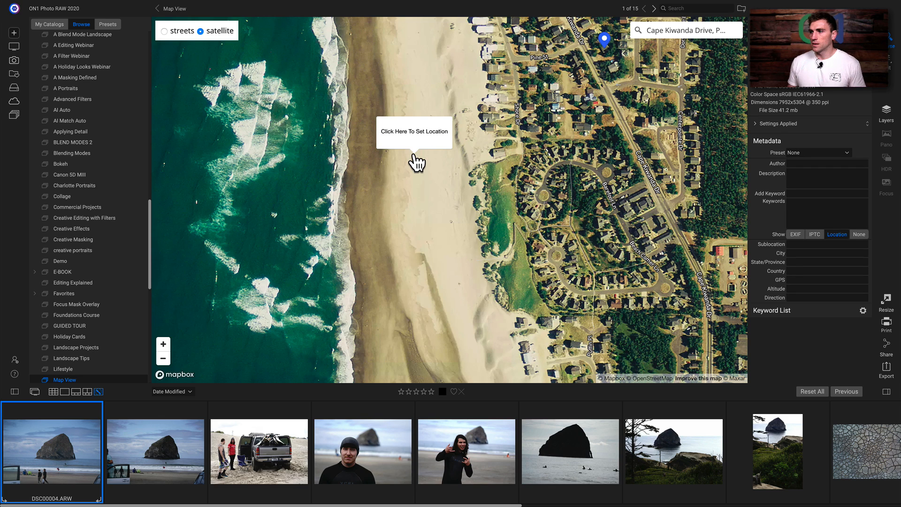
pyautogui.click(413, 134)
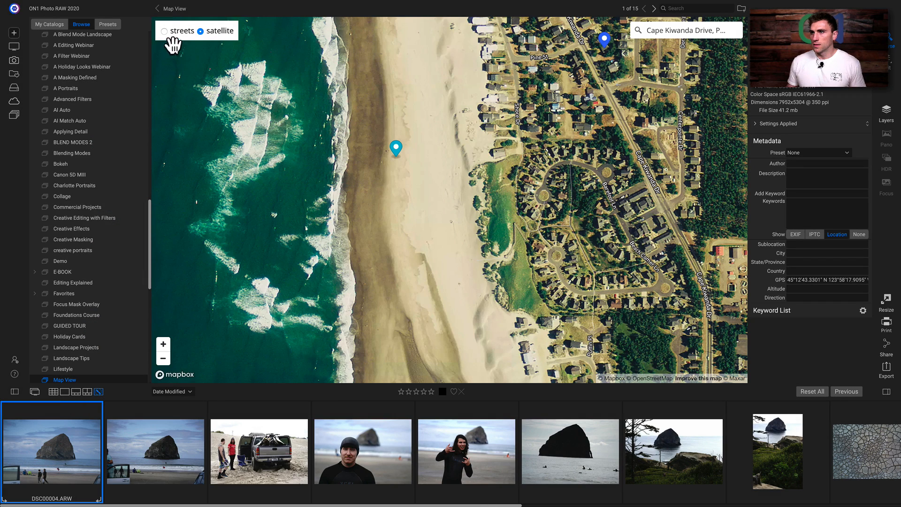
# - Return the map to streets and set the location of photos DSC00004.ARW through DSC00030.ARW at the shoreline southwest of Pelican Brewing Company
pyautogui.click(164, 31)
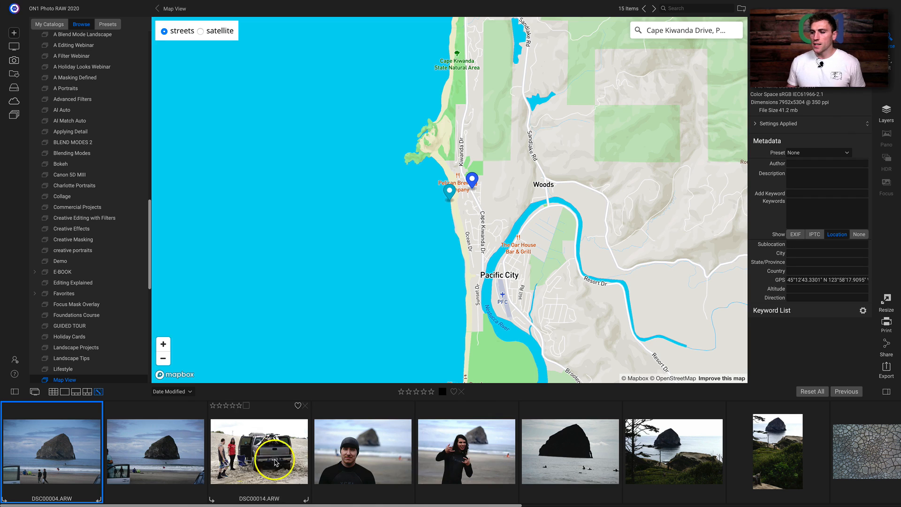
pyautogui.keyDown('shift'); pyautogui.click(501, 453); pyautogui.keyUp('shift')
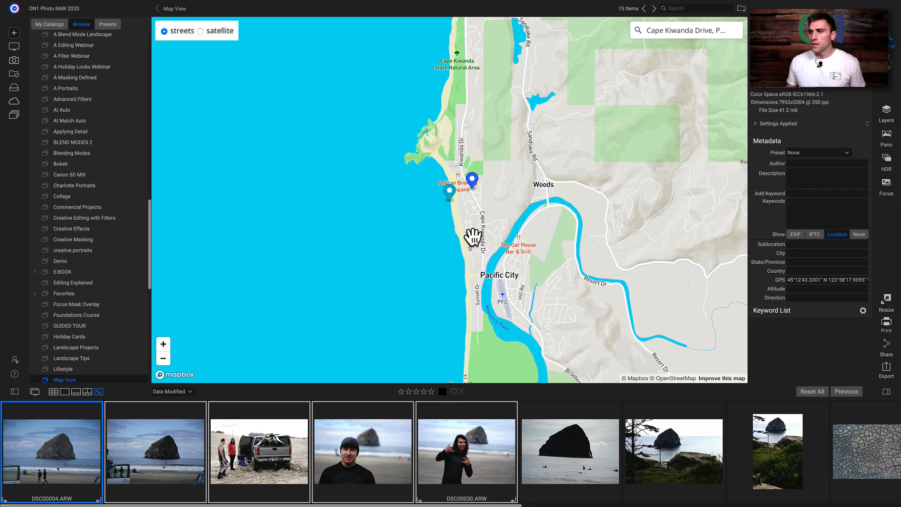
pyautogui.scroll(3, 472, 235)
pyautogui.moveTo(446, 199); pyautogui.dragTo(432, 233)
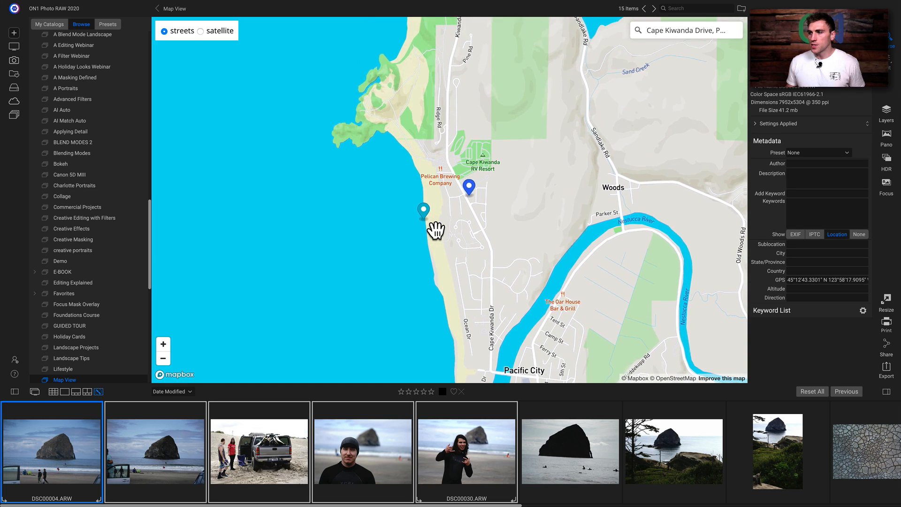
pyautogui.scroll(3, 433, 229)
pyautogui.click(412, 199)
pyautogui.click(414, 181)
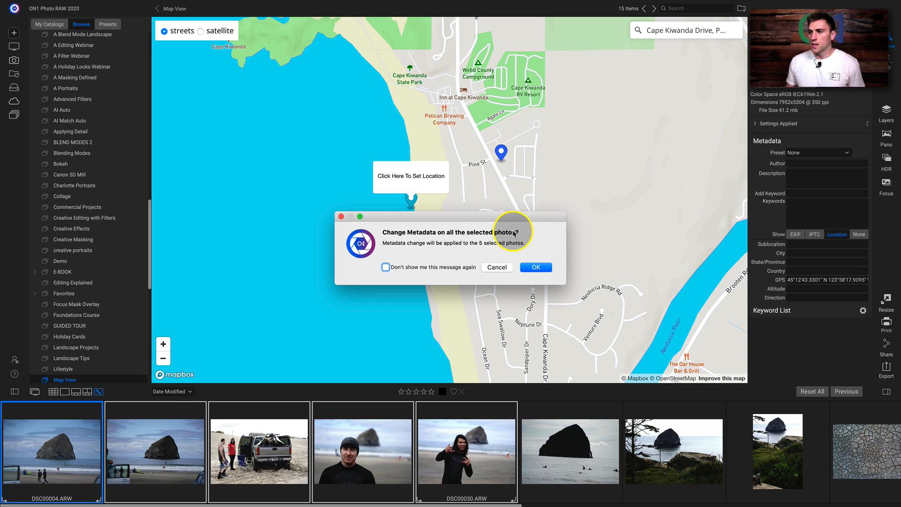
pyautogui.click(536, 267)
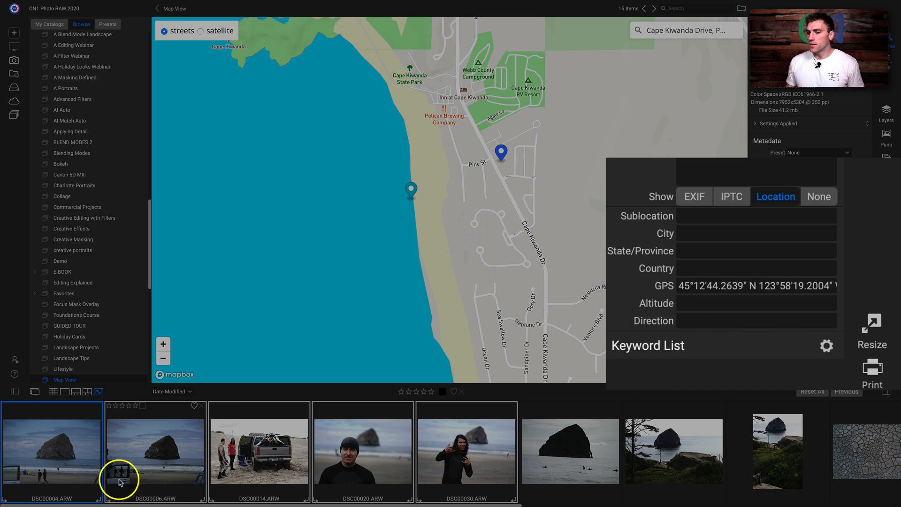
# - Go through the selected photos up to DSC00030.ARW and check each one's GPS coordinates
pyautogui.press('Right')
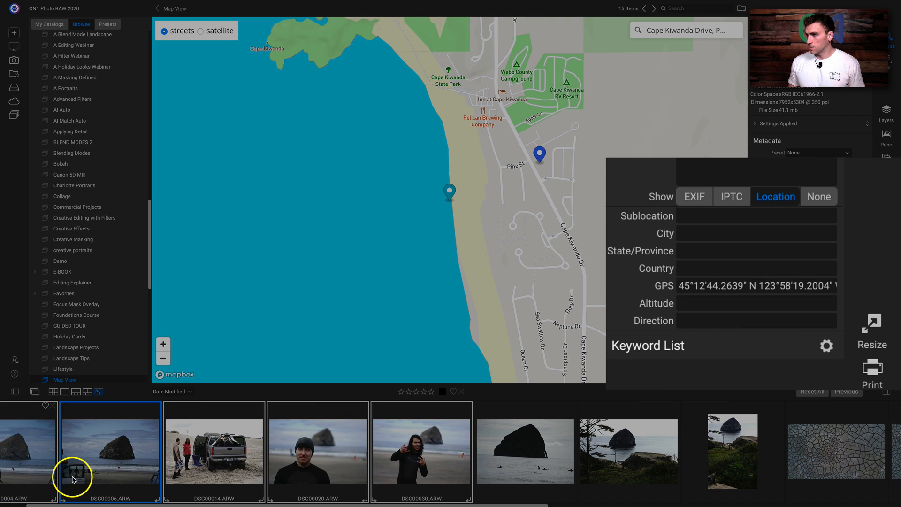
pyautogui.press('Right')
pyautogui.press('Right')
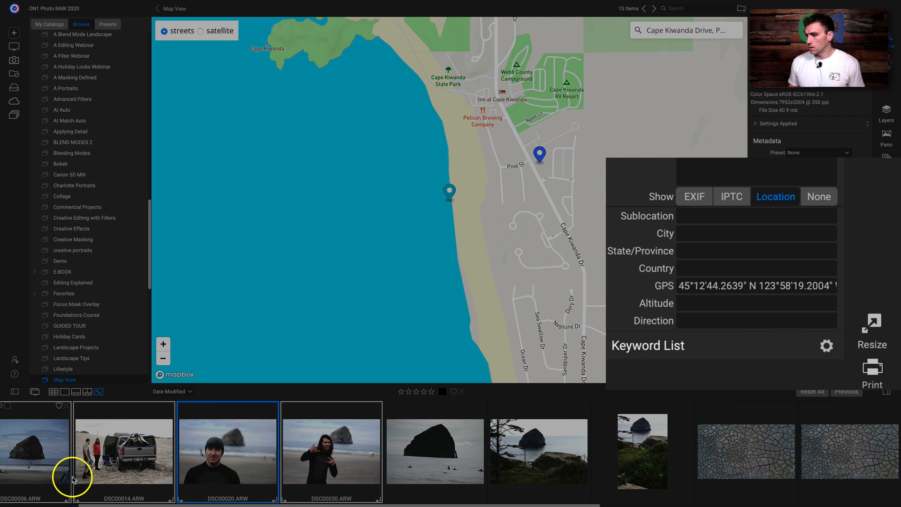
pyautogui.press('Right')
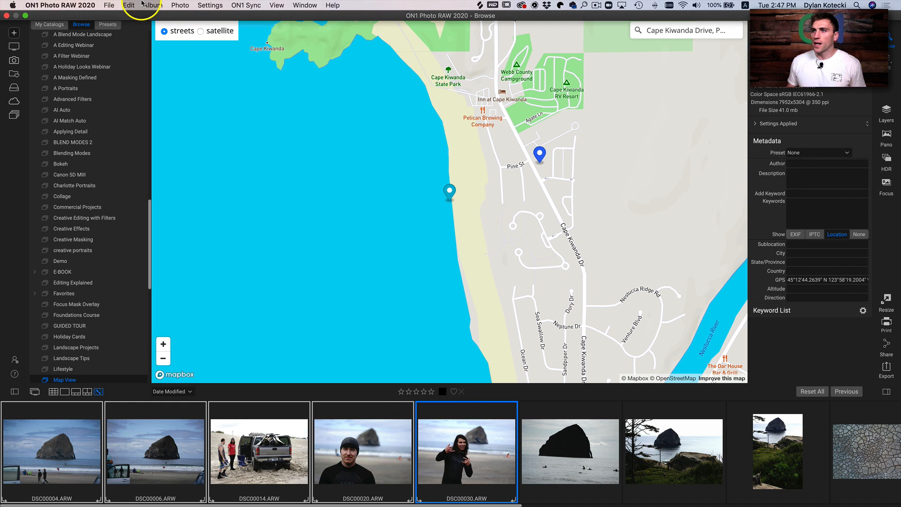
# - Set the location metadata of all five selected photos from their GPS coordinates
pyautogui.click(180, 5)
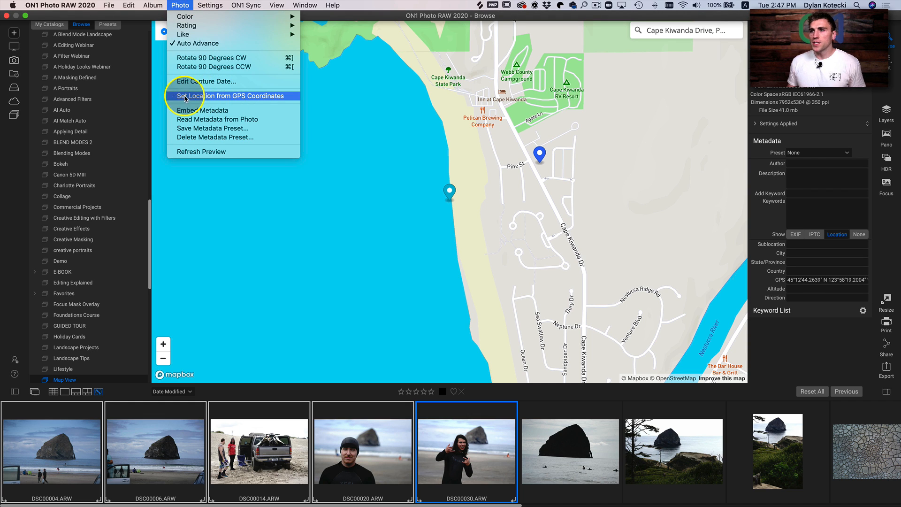
pyautogui.click(220, 96)
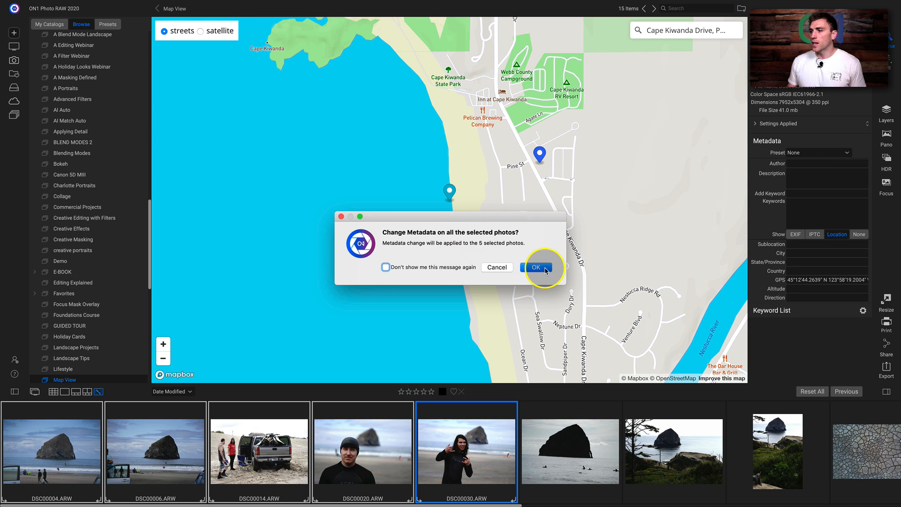
pyautogui.click(538, 267)
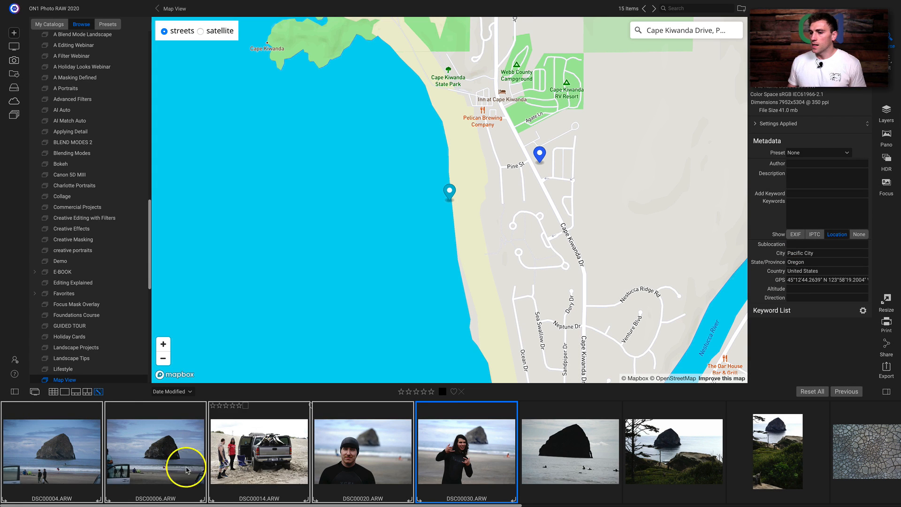
# - Step through the five selected photos to check the city, state and country in their location metadata
pyautogui.click(34, 463)
pyautogui.press('Right')
pyautogui.press('Right')
pyautogui.press('Right')
pyautogui.press('Right')
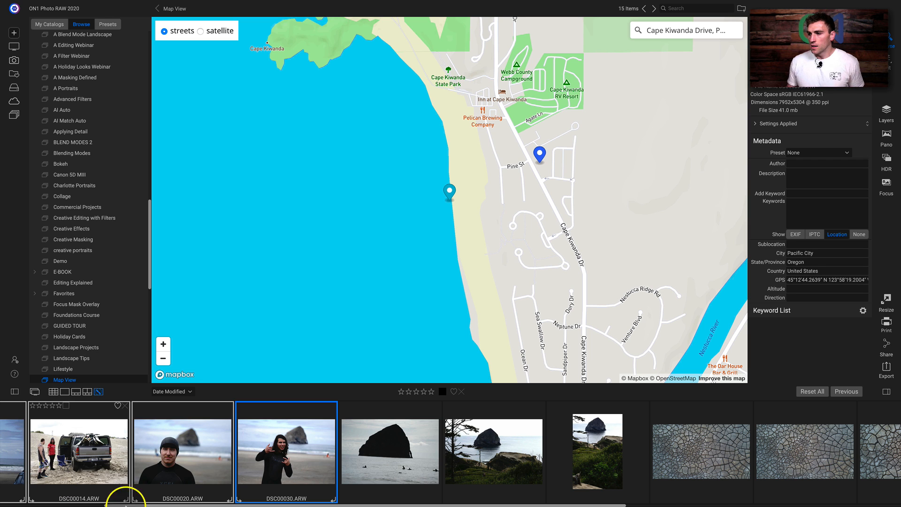
# - Select the drone photo DJI_0018.DNG and examine where its embedded GPS position lies on the map
pyautogui.click(698, 454)
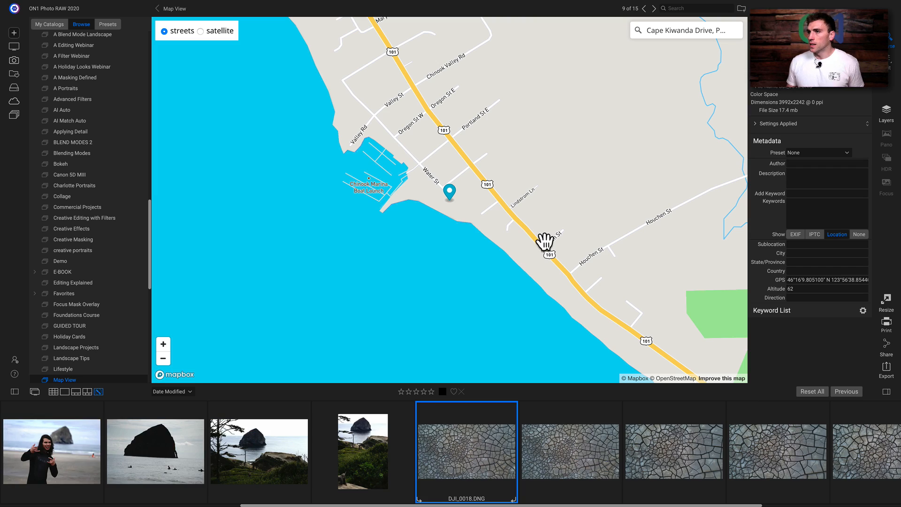
pyautogui.scroll(-5, 469, 207)
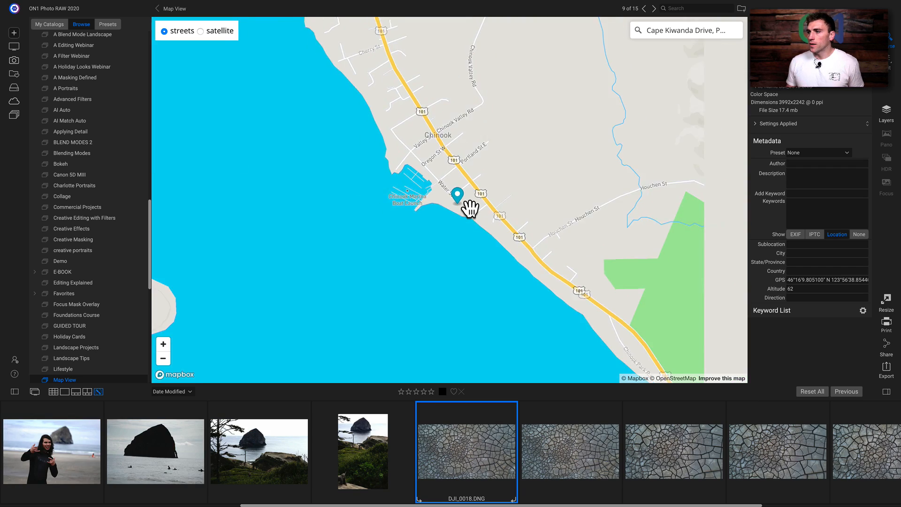
pyautogui.scroll(-4, 469, 207)
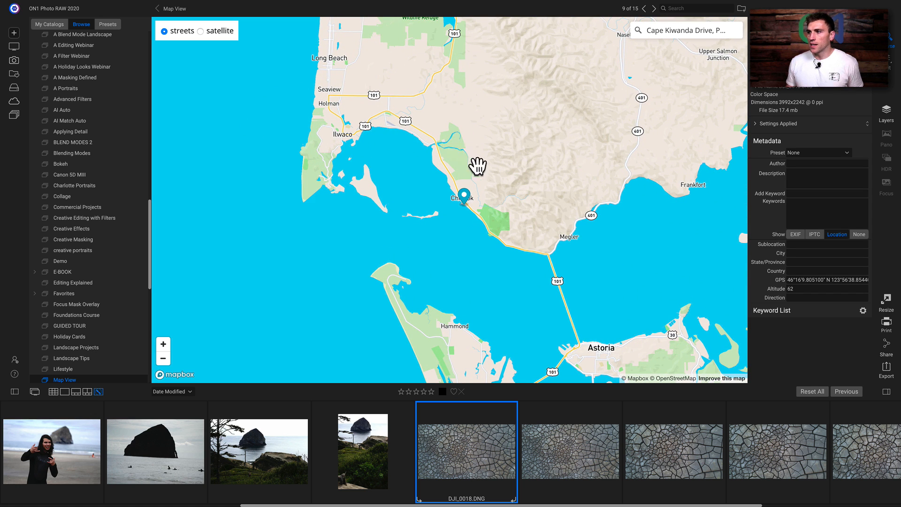
pyautogui.scroll(5, 480, 212)
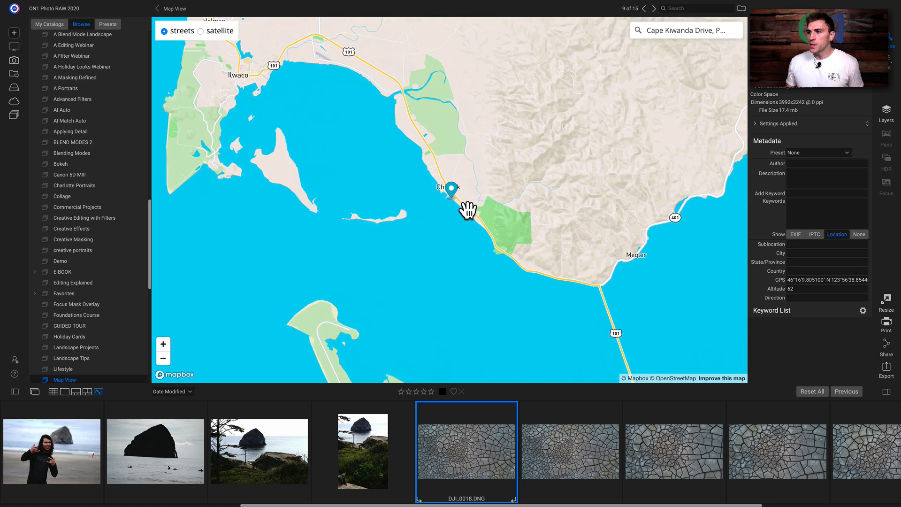
pyautogui.scroll(5, 466, 249)
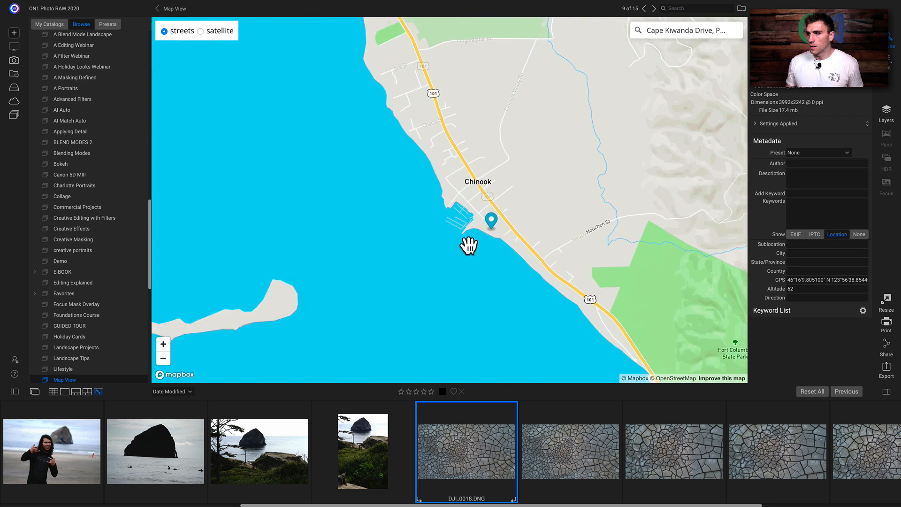
pyautogui.scroll(3, 451, 279)
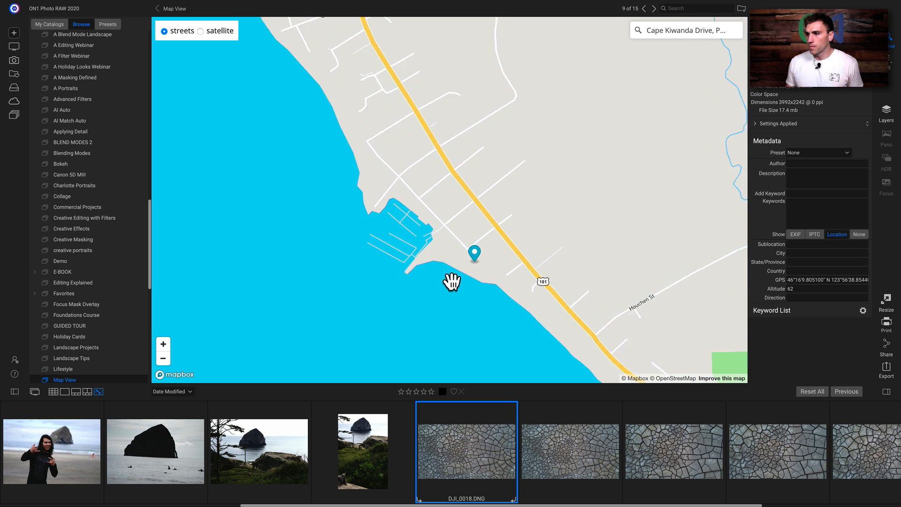
pyautogui.click(479, 446)
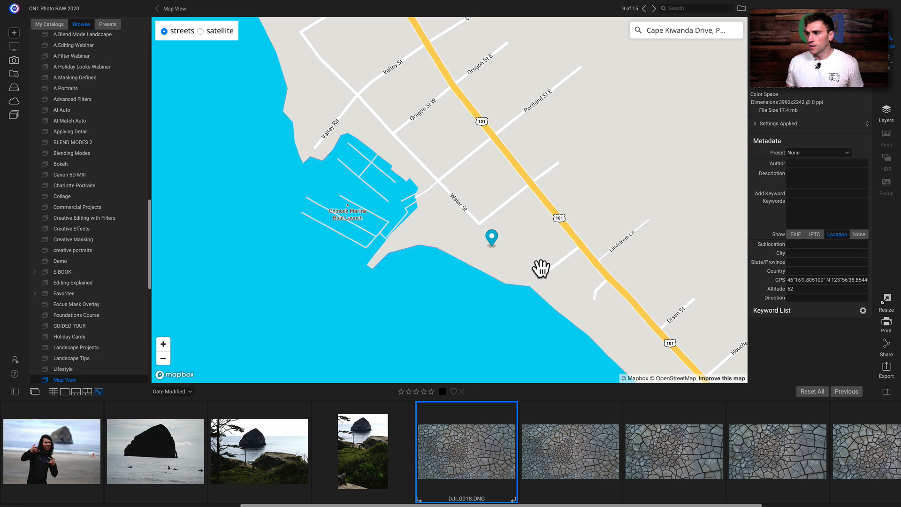
# - Set a new location for DJI_0018.DNG just south of Wilson Ln and apply Set Location from GPS Coordinates to it
pyautogui.moveTo(541, 269); pyautogui.dragTo(453, 227)
pyautogui.scroll(3, 475, 257)
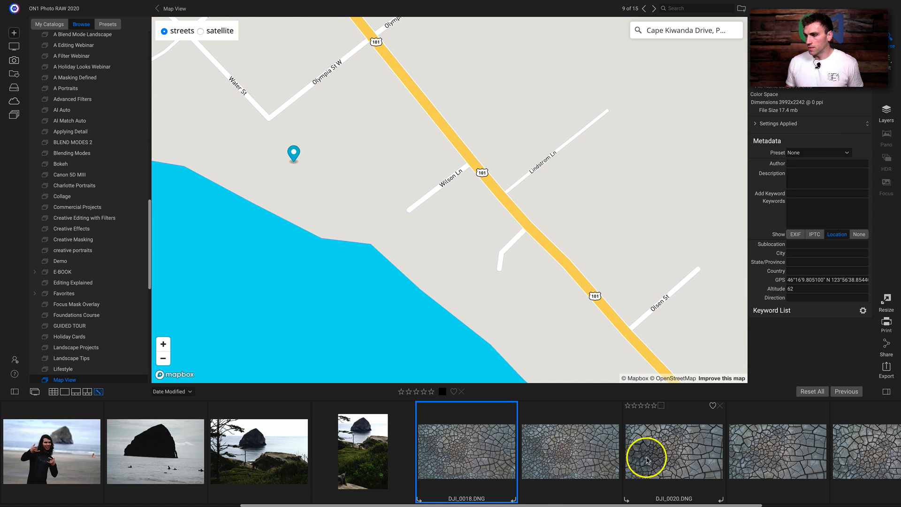
pyautogui.click(449, 254)
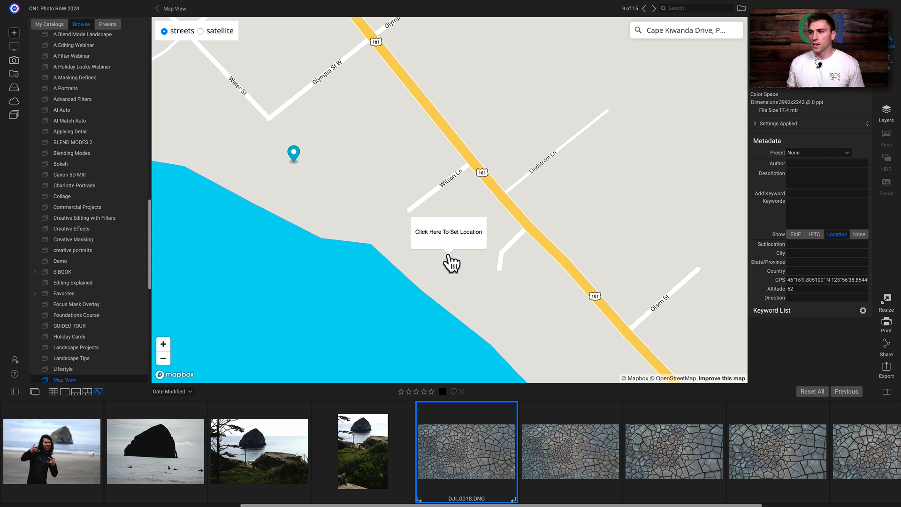
pyautogui.click(443, 232)
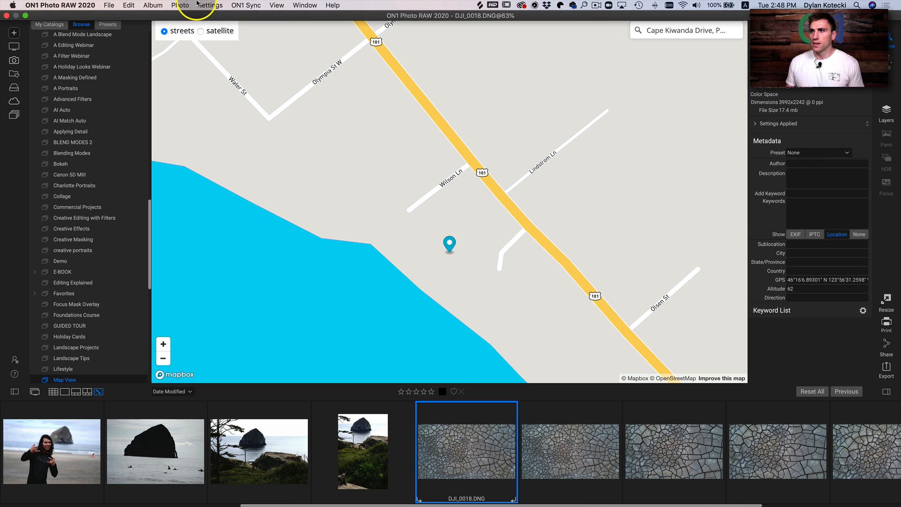
pyautogui.click(180, 5)
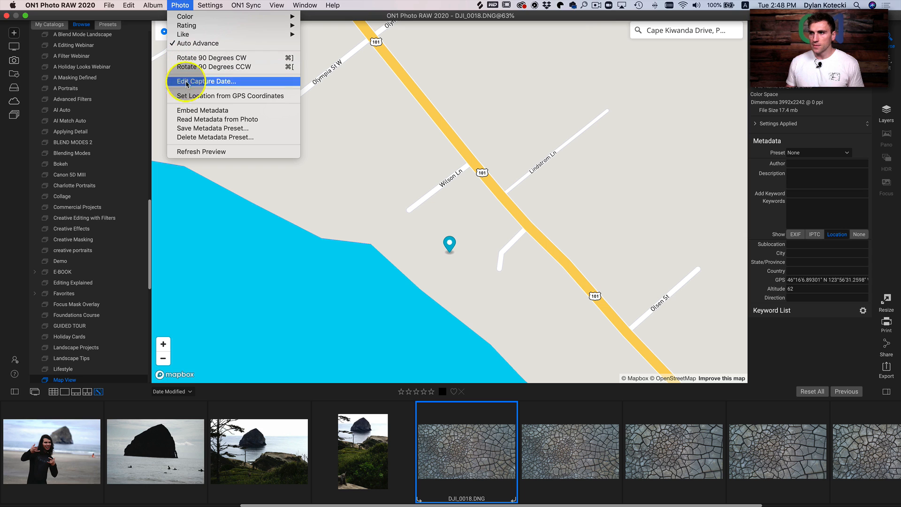
pyautogui.click(218, 96)
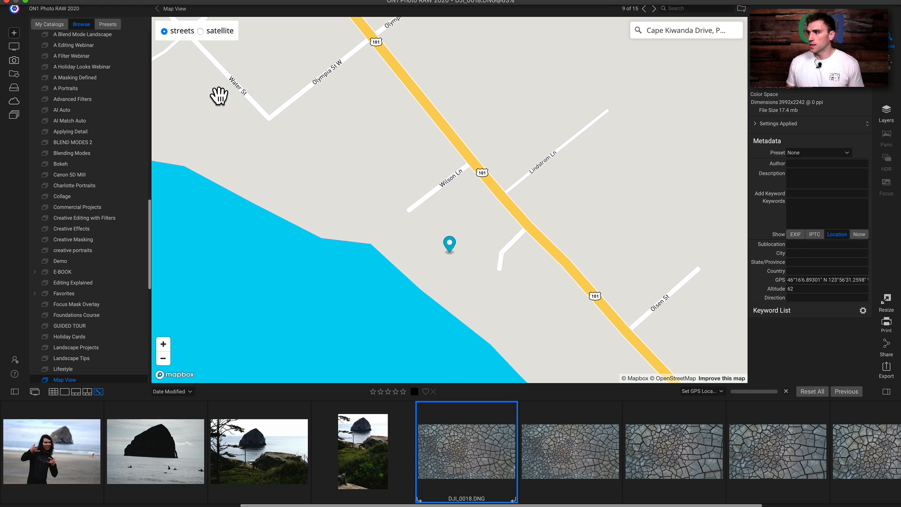